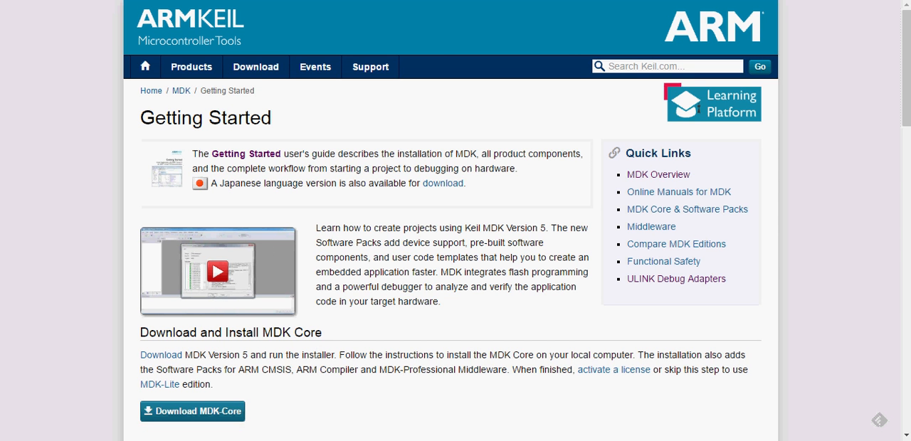
Step: Switch from the browser to µVision with the Blinky project and Blinky.c open
click(510, 384)
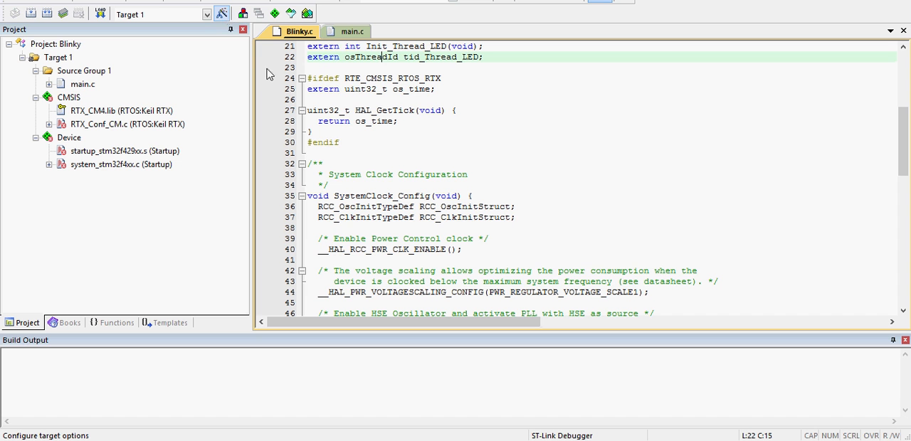
Step: Bring up Options for Target and go to its Debug settings
click(224, 16)
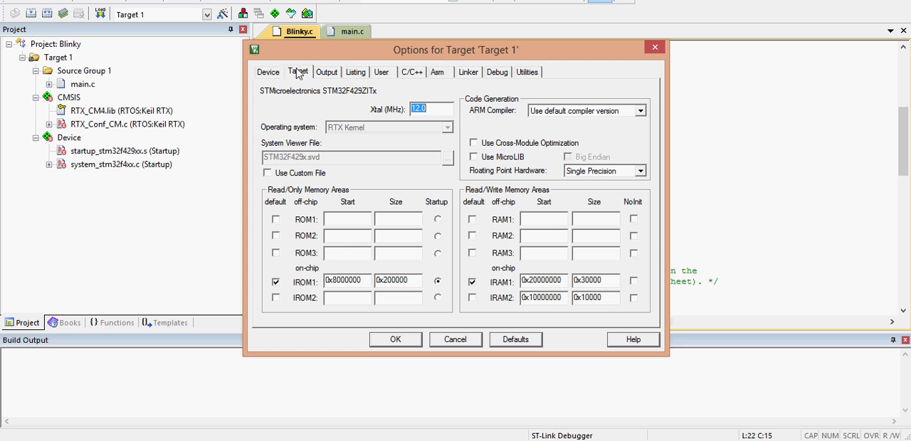
click(268, 72)
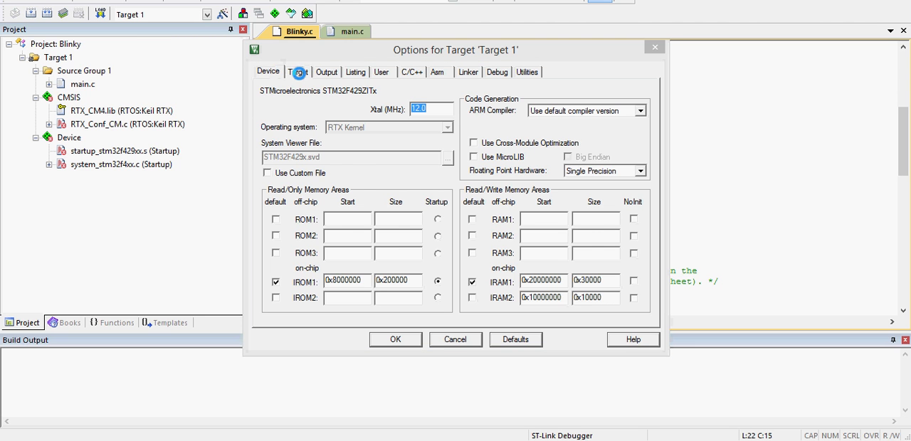
click(299, 72)
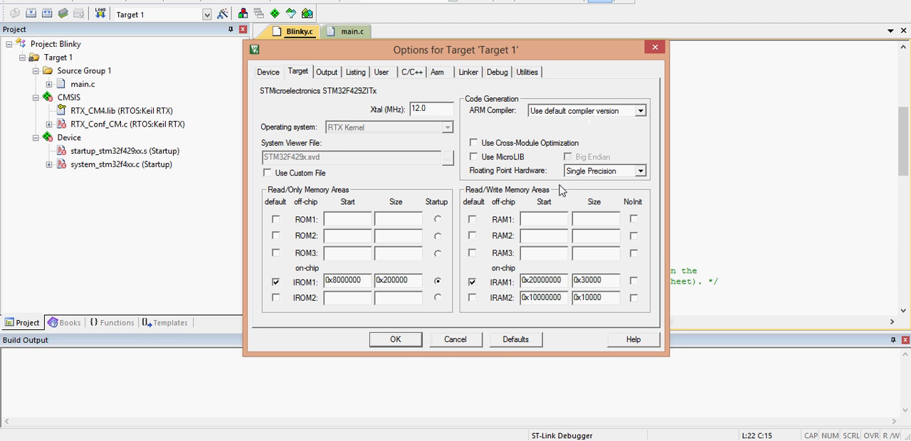
click(497, 72)
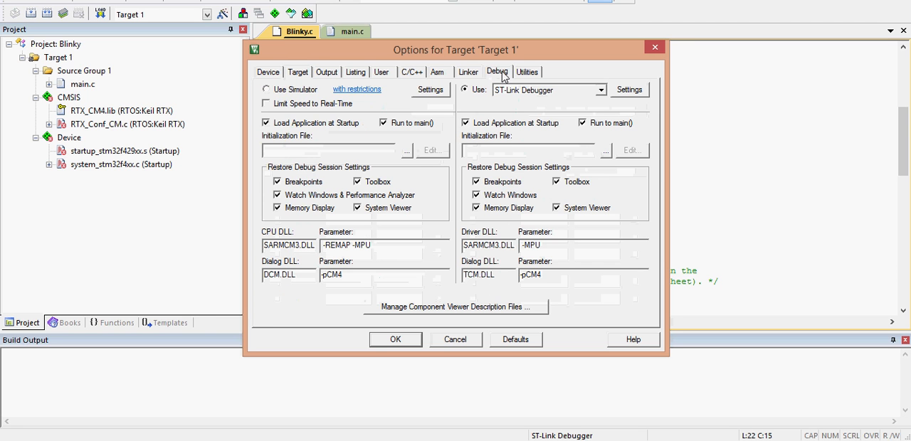
Step: Keep ST-Link Debugger as the adapter and check its driver setup, which shows No ST-LINK detected
click(546, 91)
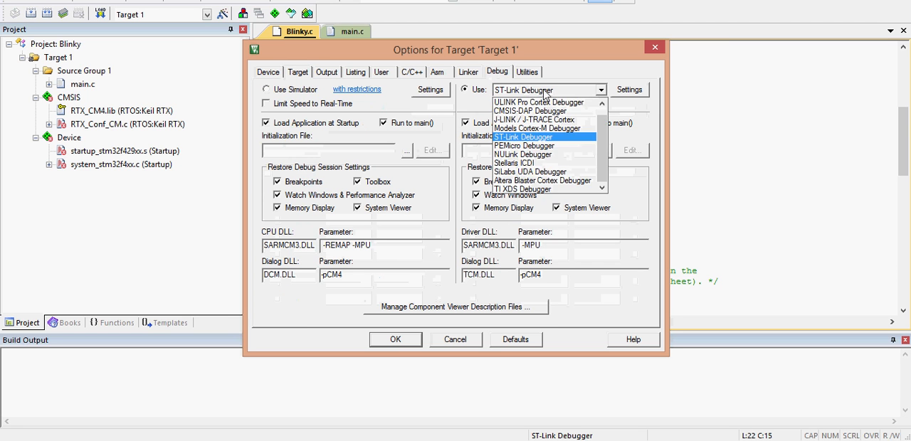
click(548, 94)
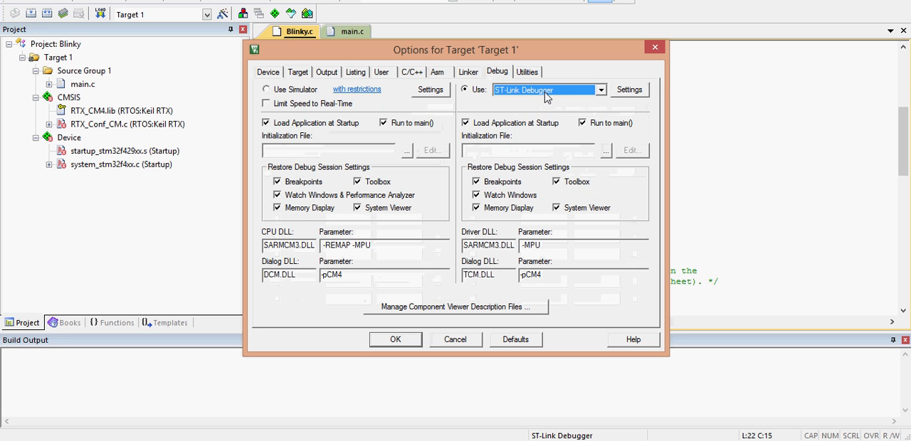
click(547, 91)
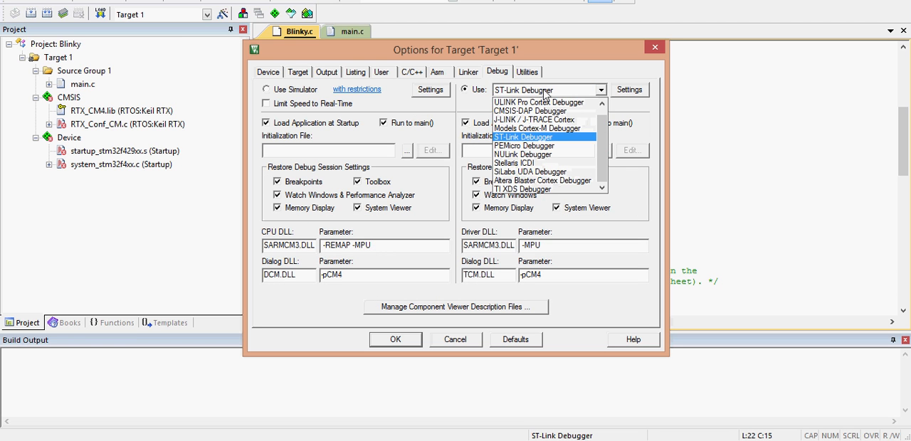
click(548, 93)
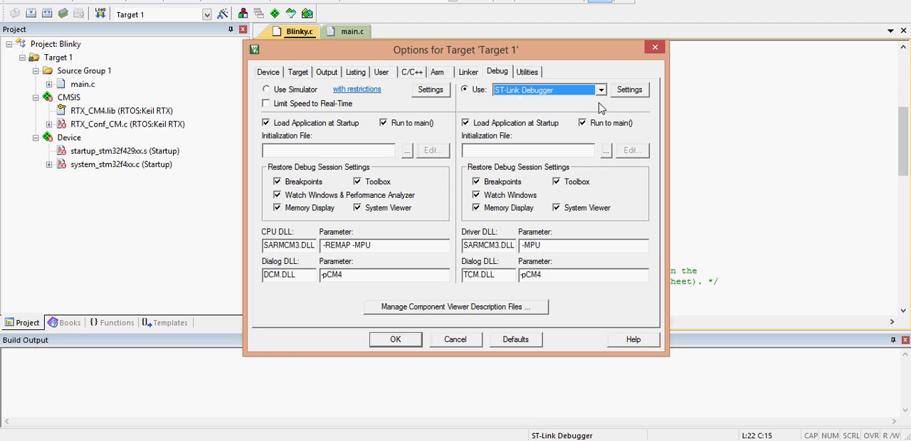
click(629, 90)
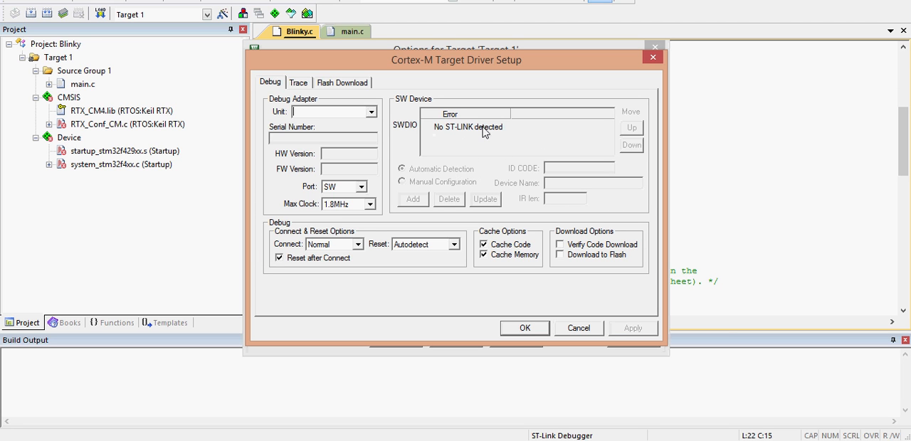
Step: Move the Cortex-M Target Driver Setup aside, close it, and confirm the target options with OK
drag(528, 71, 608, 82)
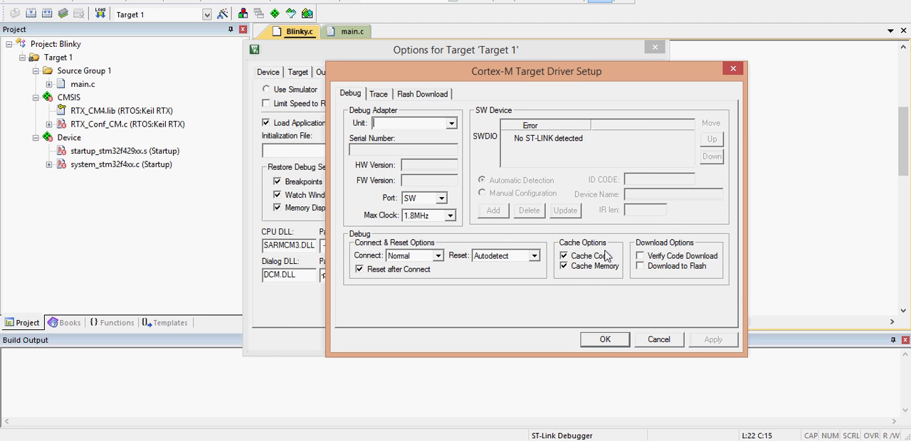
click(604, 339)
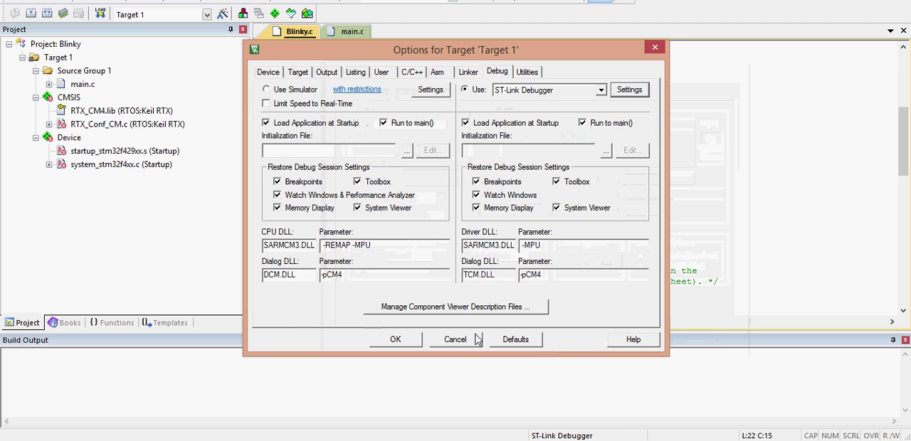
click(394, 340)
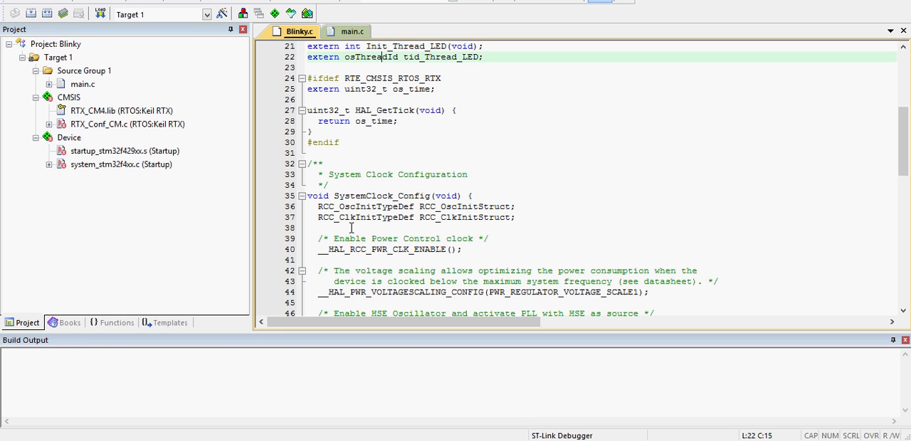
Step: Download Blinky to flash and dismiss the No ST-LINK detected and Flash Download failed errors
click(101, 14)
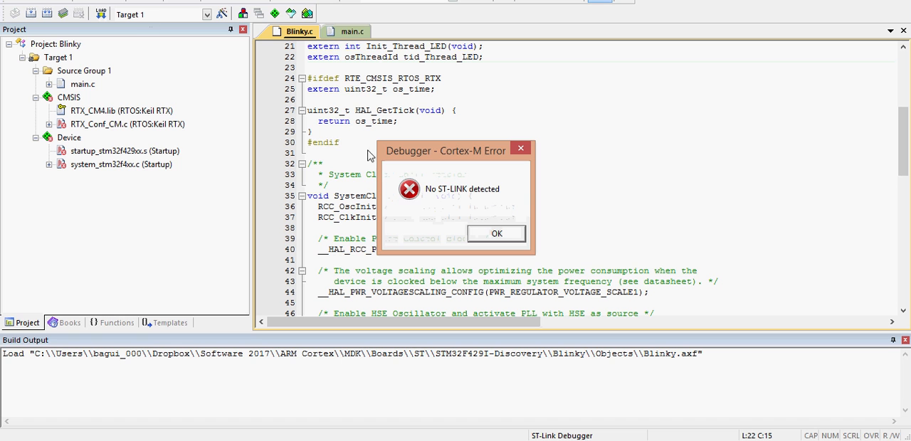
click(497, 234)
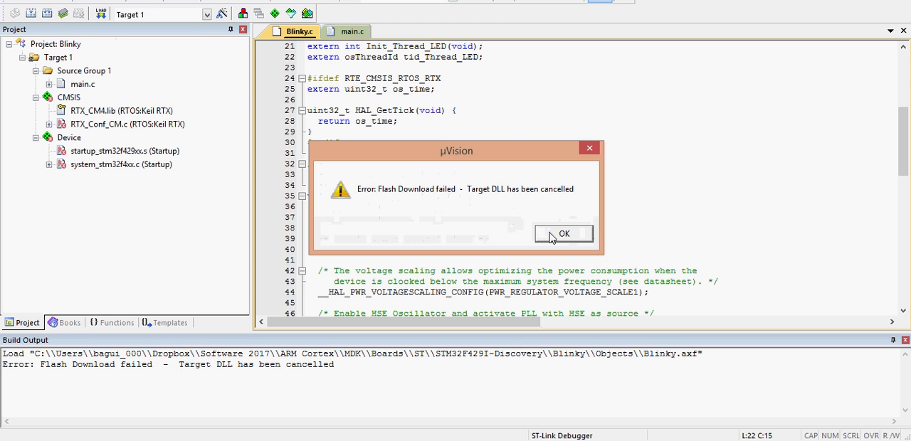
click(564, 234)
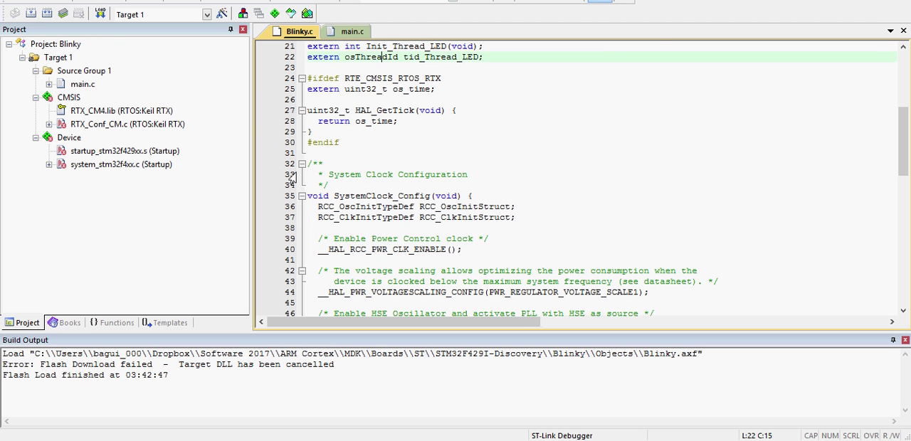
Step: Recheck the Debug settings keep ST-Link Debugger and view its driver setup showing No ST-LINK detected
click(224, 14)
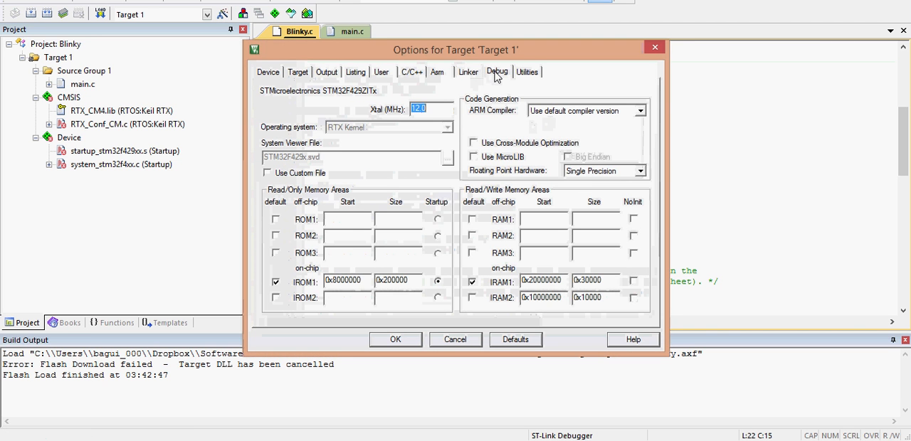
click(497, 71)
click(549, 90)
click(549, 89)
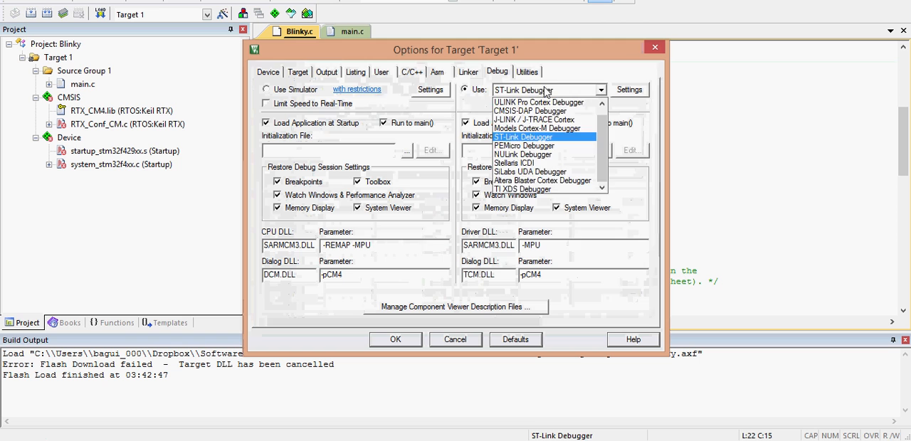
click(542, 90)
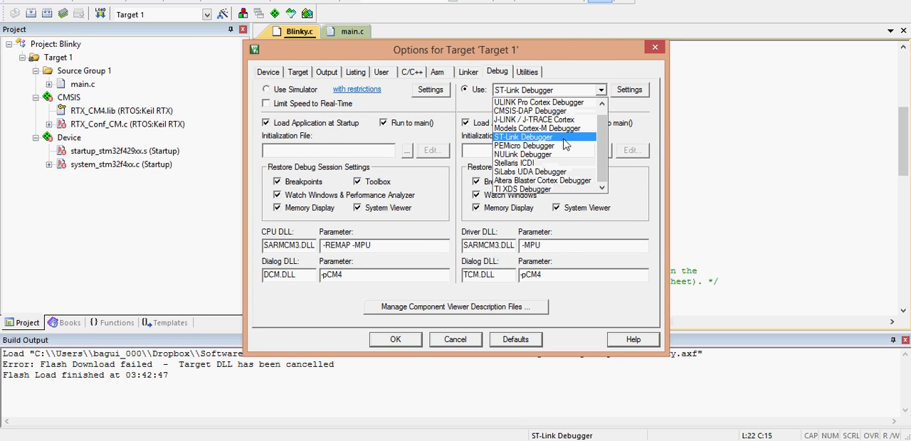
click(544, 137)
click(629, 90)
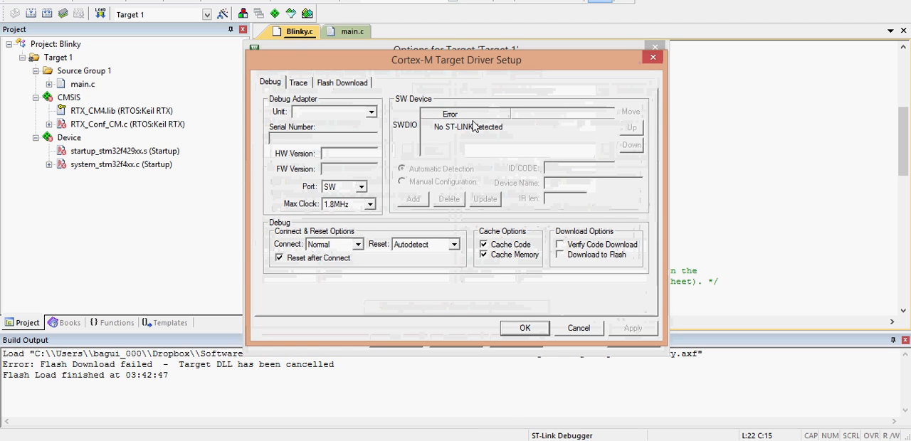
Step: Close the driver setup and cancel the target options without saving
click(537, 333)
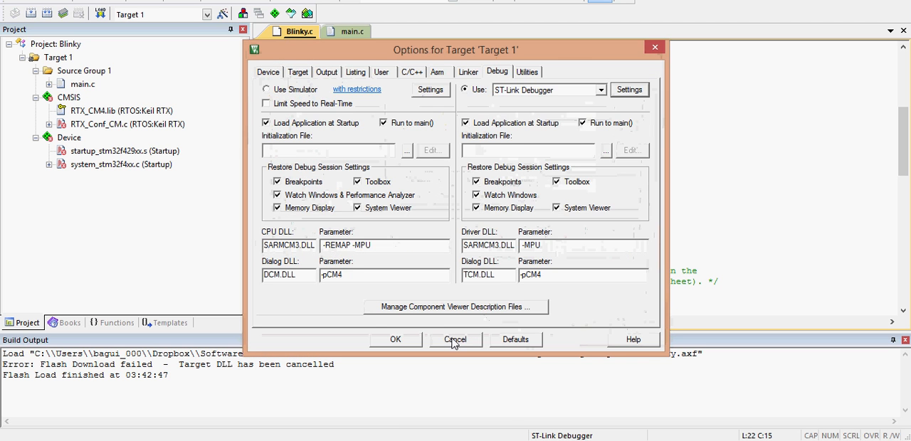
click(395, 340)
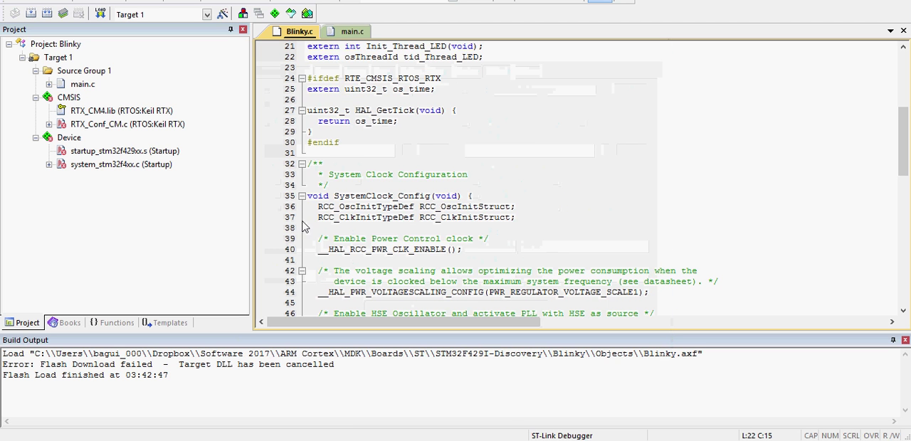
Step: Retry the flash download and dismiss the No ST-LINK detected and download-failed errors
click(100, 14)
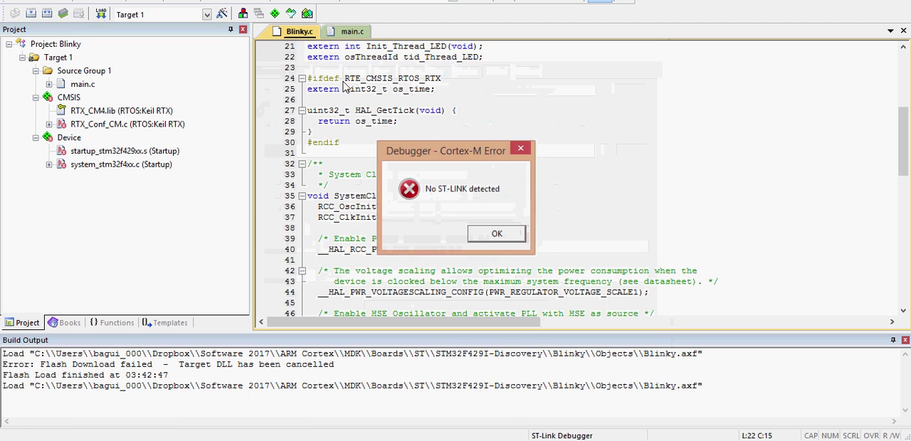
click(497, 235)
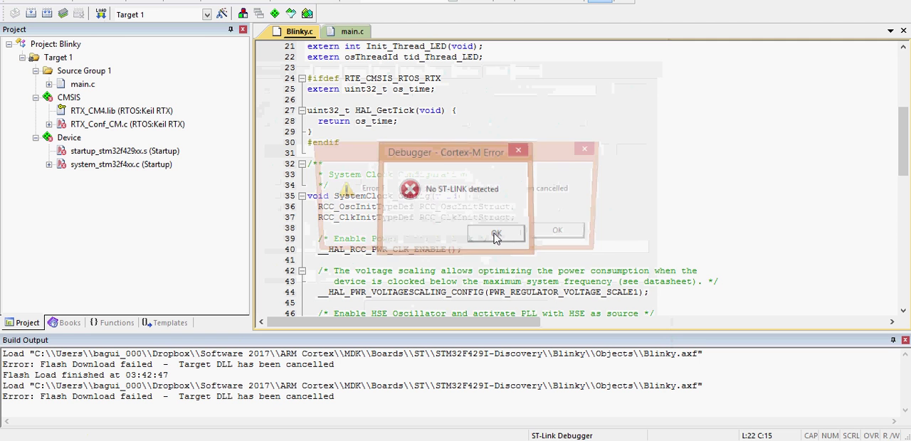
click(563, 236)
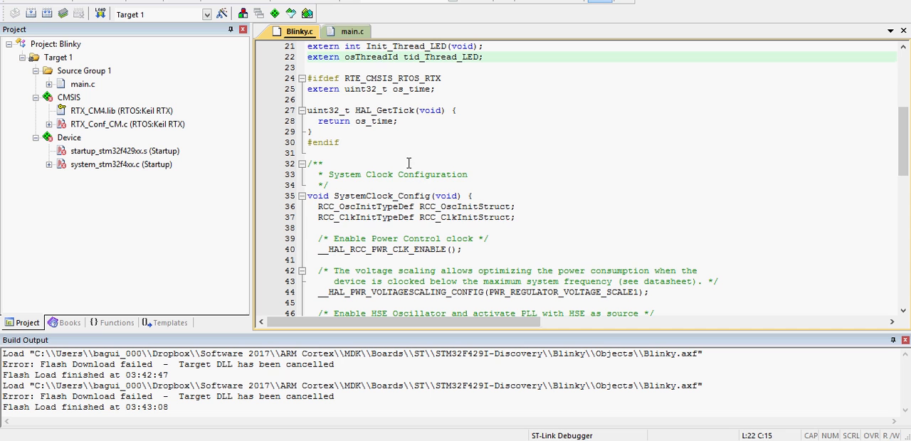
Step: Select code lines around 29–38 in Blinky.c while reviewing the source
drag(409, 163, 505, 230)
click(504, 229)
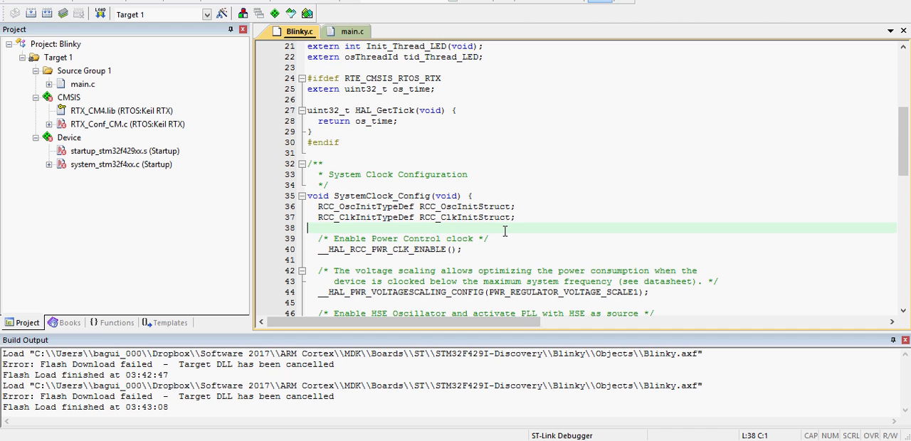
drag(504, 229, 424, 135)
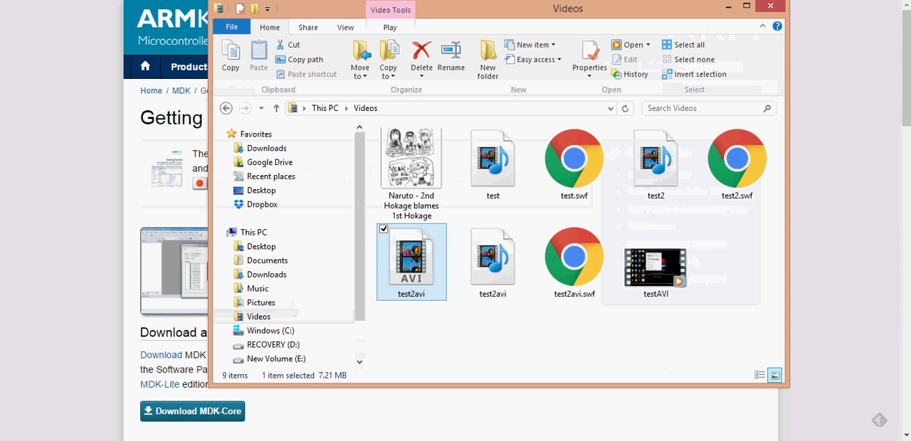
Step: Navigate from This PC through Windows (C:), Keil_v5 and ARM into the STLink folder
click(254, 232)
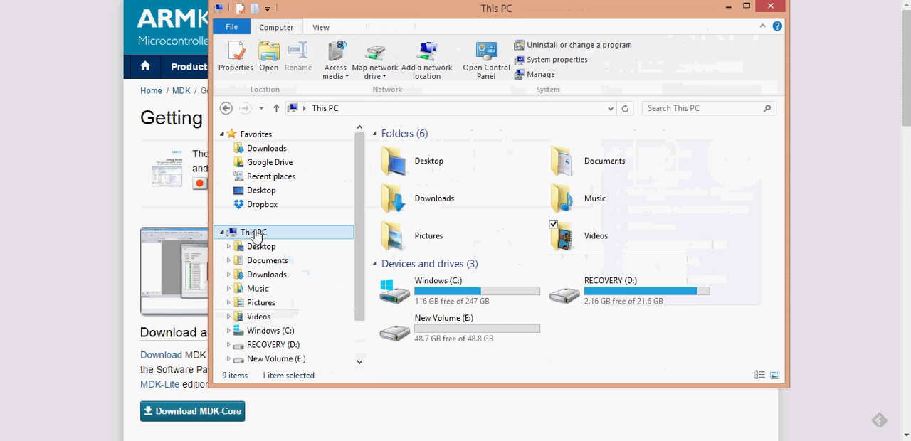
double_click(484, 293)
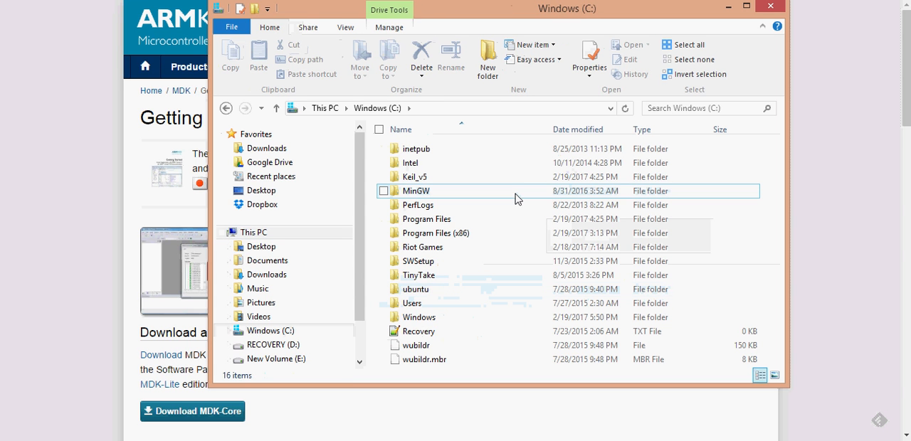
double_click(443, 178)
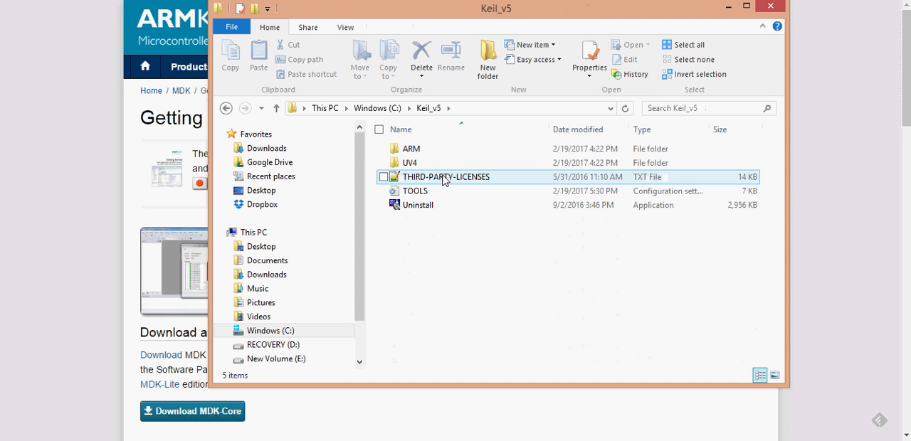
click(451, 149)
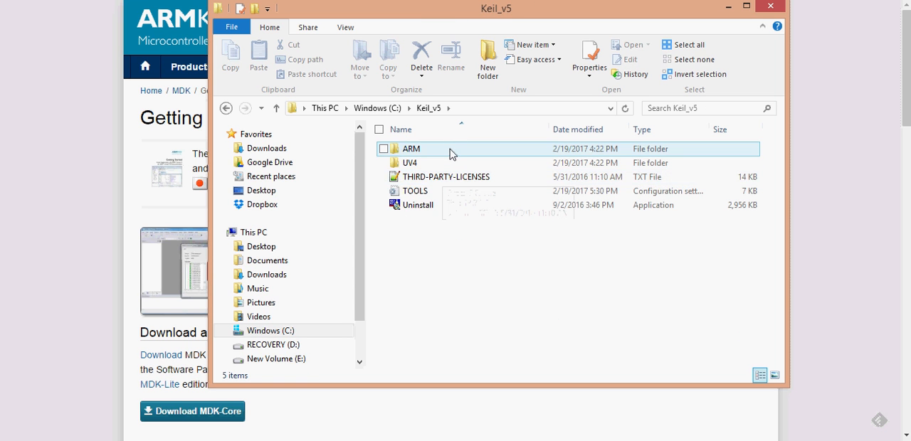
double_click(449, 148)
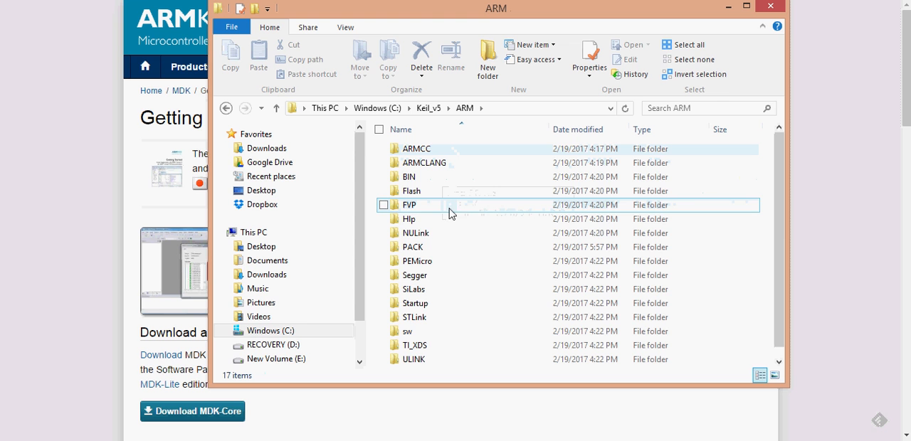
double_click(461, 318)
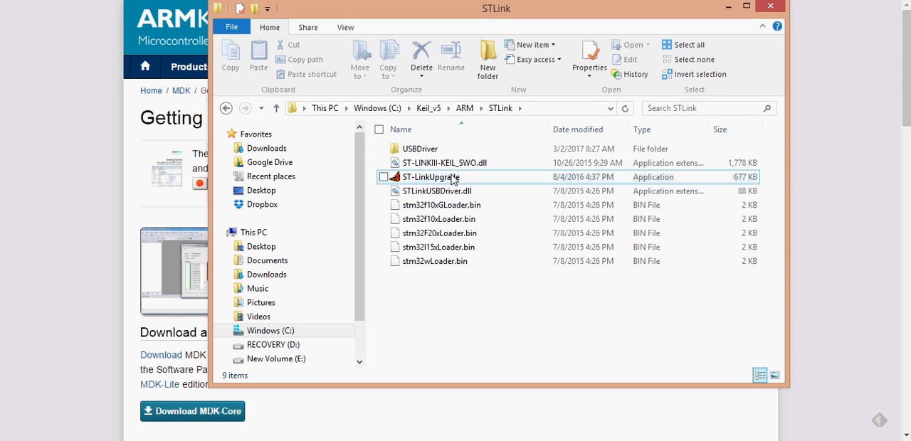
mouse_move(420, 148)
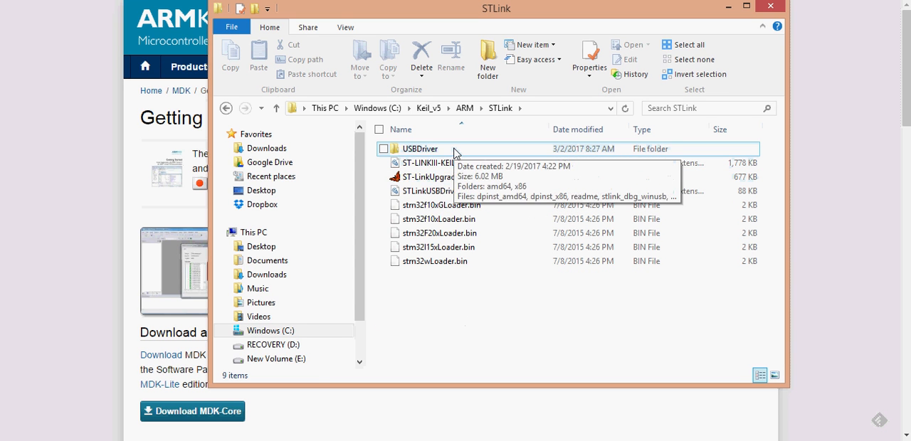
Step: In USBDriver, run the dpinst_amd64 ST-Link driver installer, then return to Blinky.c
double_click(456, 151)
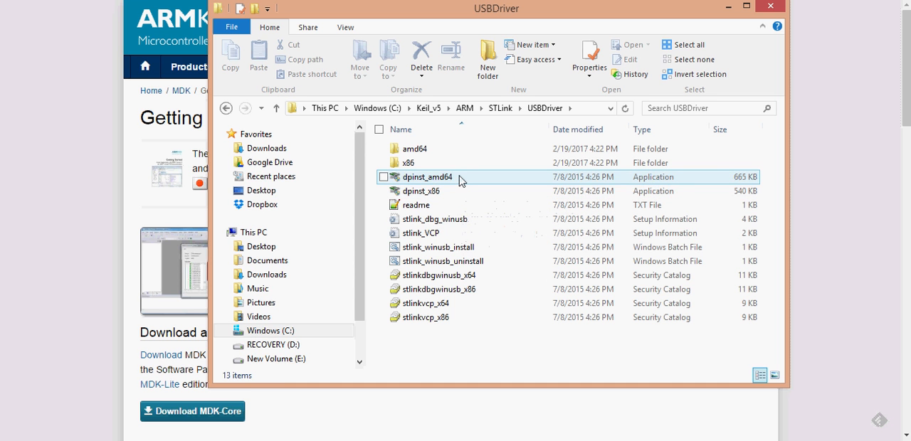
mouse_move(427, 177)
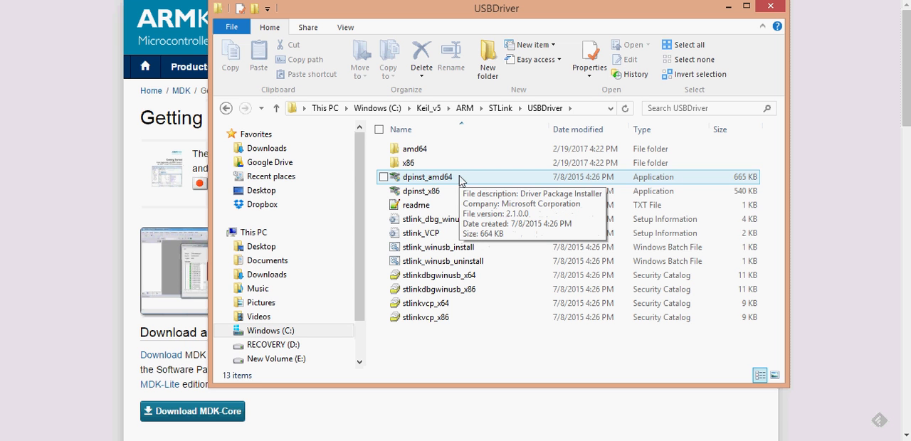
double_click(427, 177)
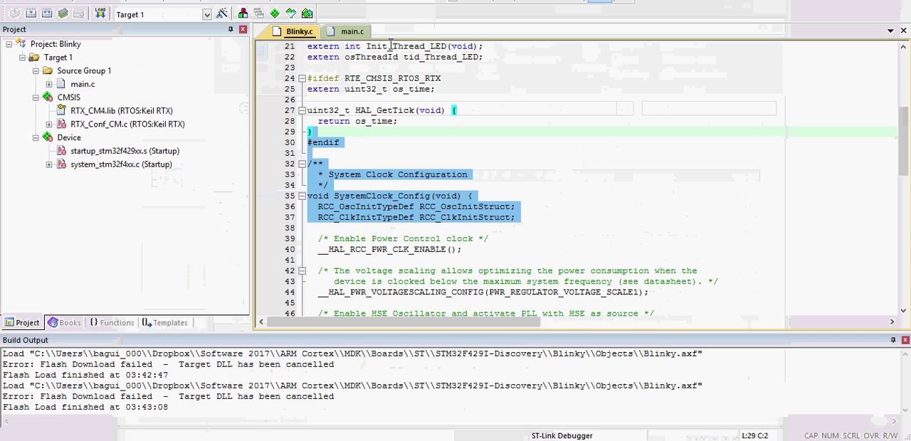
click(468, 175)
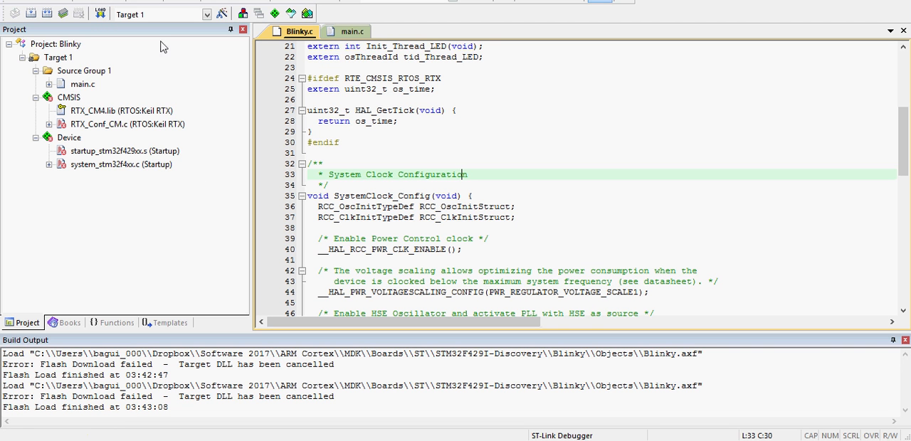
Step: Retry flashing Blinky after the driver install and dismiss the repeated ST-LINK and download-failed errors
click(102, 14)
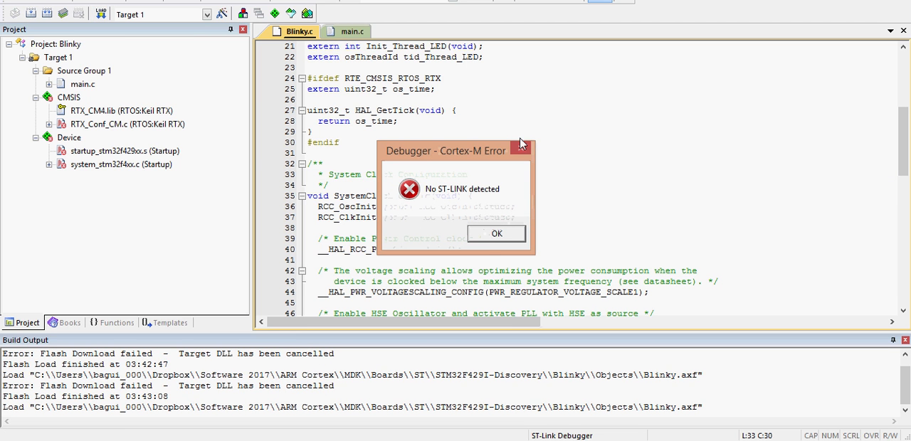
click(497, 233)
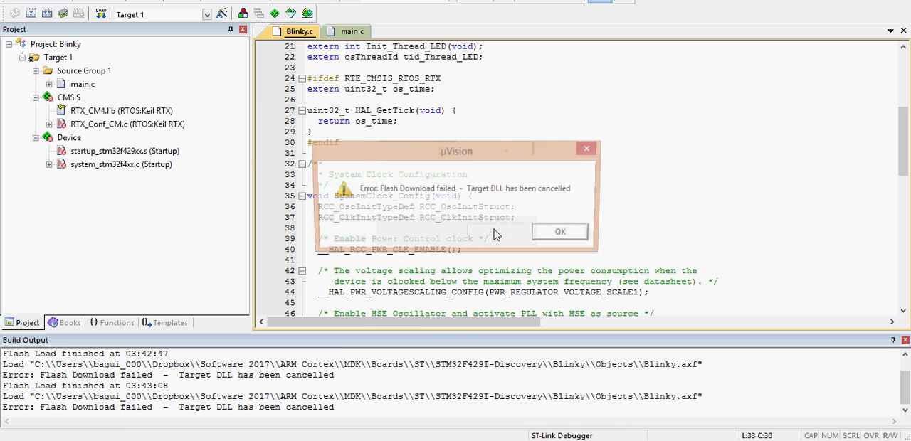
click(561, 235)
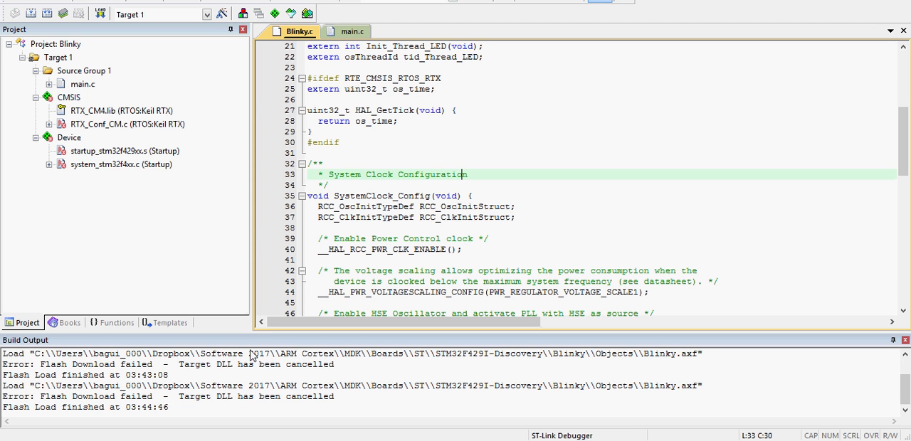
click(507, 251)
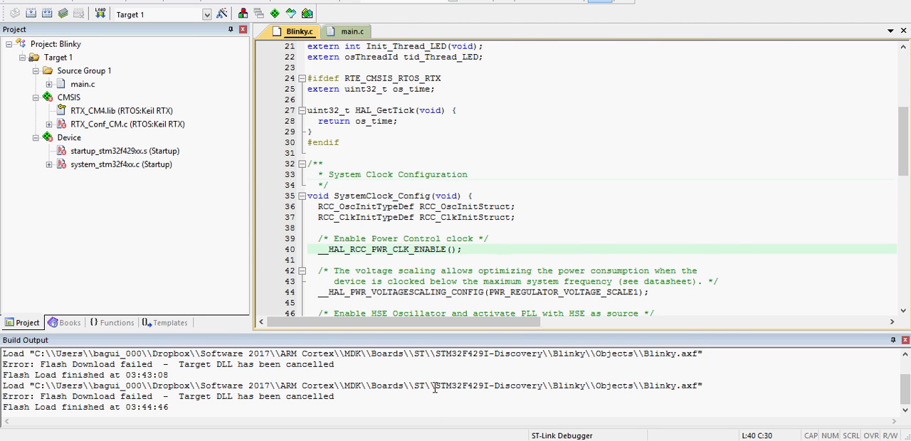
Step: Bring the USBDriver folder with dpinst_amd64 back to the front
click(442, 436)
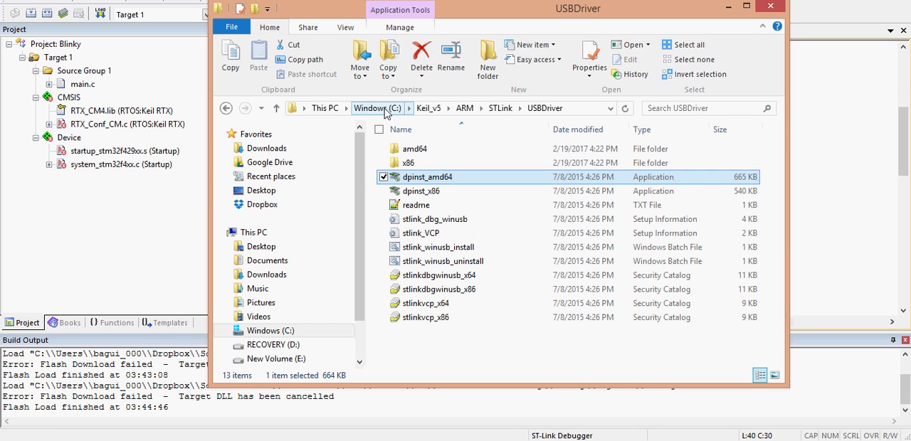